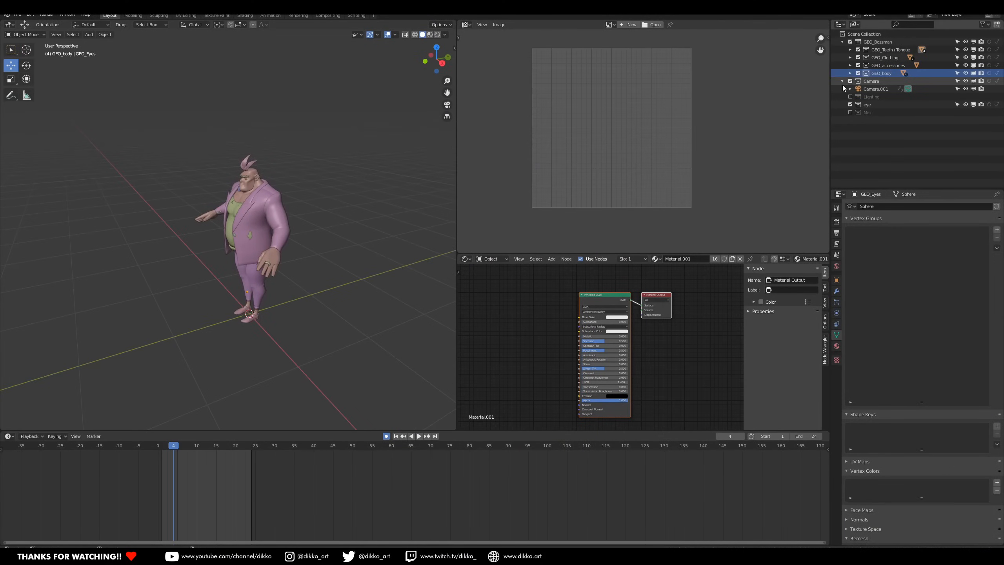
Examine the objects inside the GEO_Teeth+Tongue, GEO_Clothing, GEO_accessories and GEO_body collections.
left_click(850, 73)
left_click(849, 65)
left_click(849, 58)
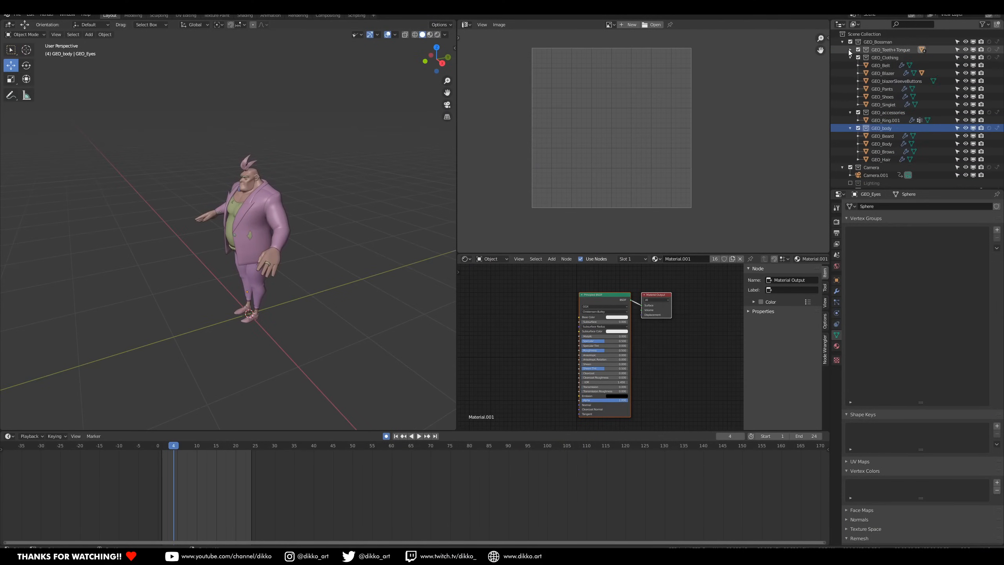
left_click(850, 50)
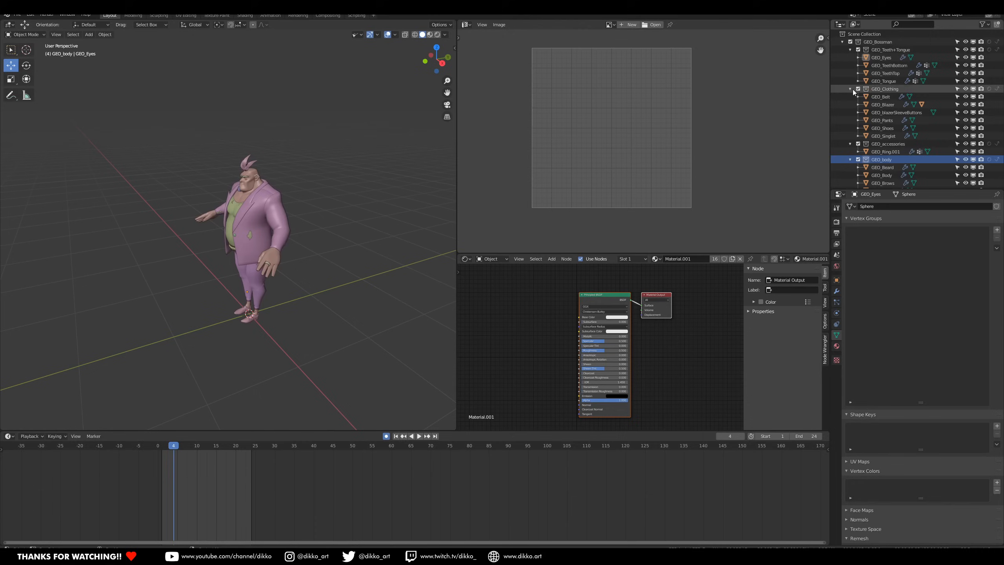
left_click(850, 50)
left_click(849, 57)
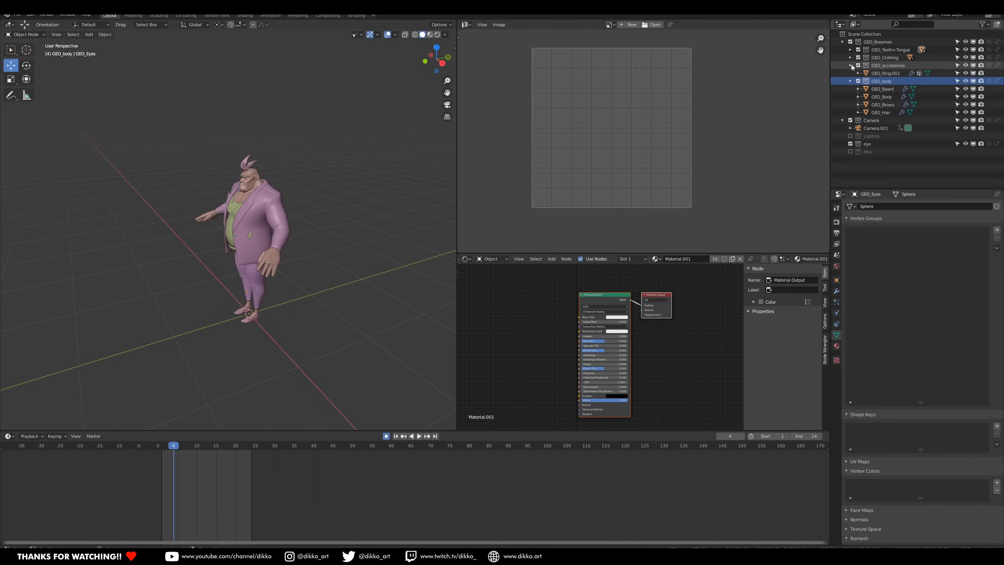
left_click(850, 65)
left_click(850, 74)
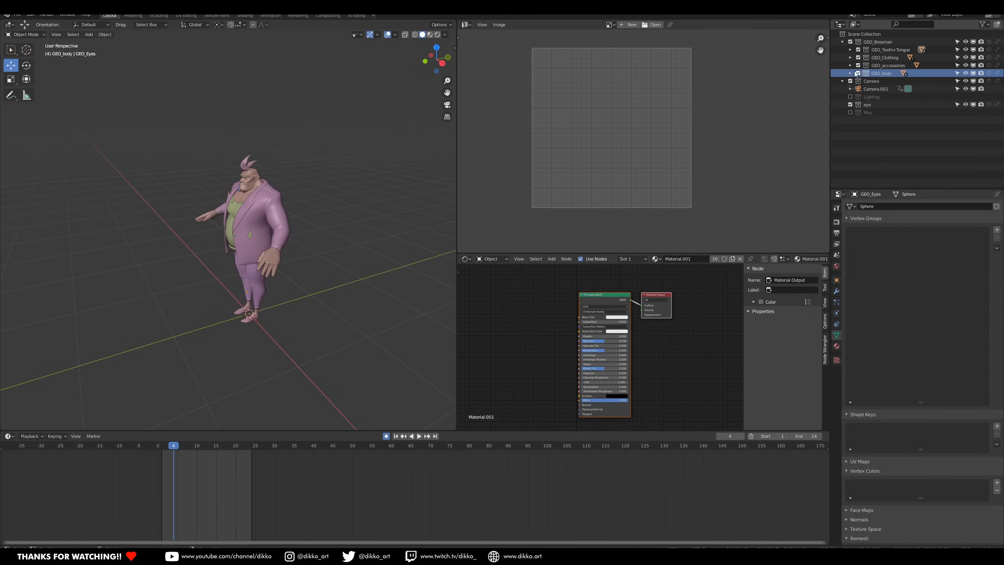
Exclude the GEO_Teeth+Tongue, GEO_Clothing and GEO_accessories collections from the view layer.
left_click(858, 50)
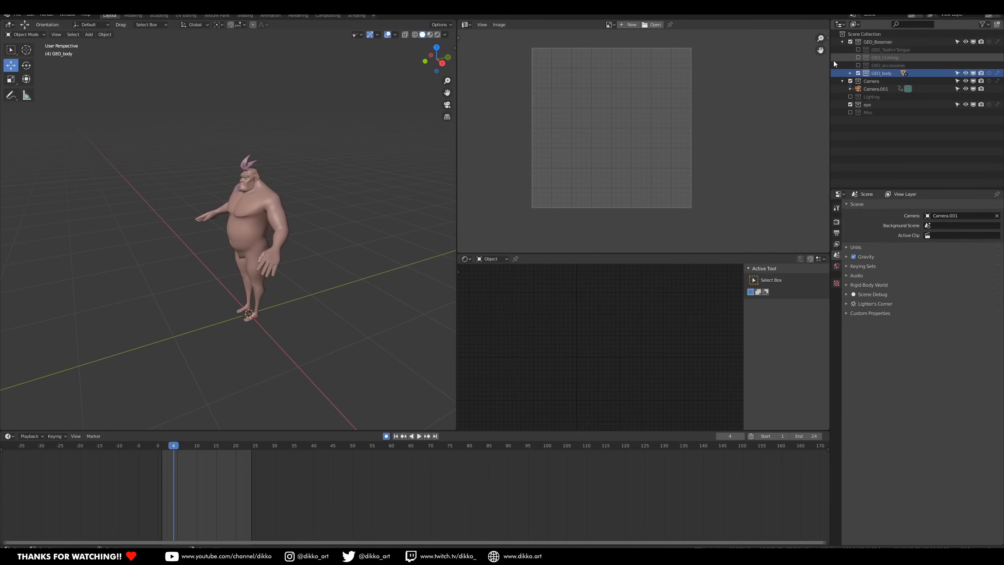
scroll(163, 203, "up", 5)
middle_click_drag(160, 188, 293, 247)
scroll(284, 262, "down", 2)
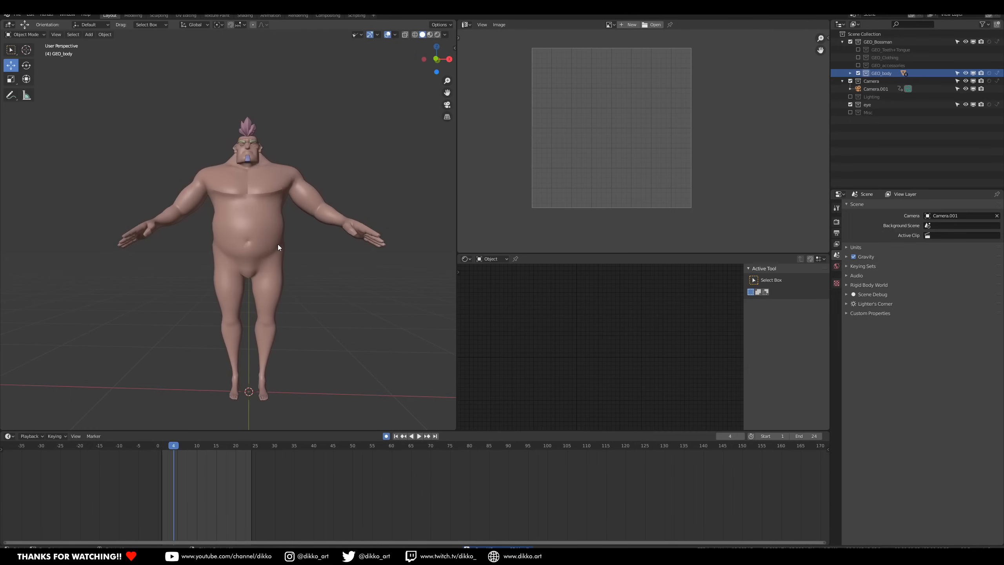
Select the GEO_Body mesh and enter Edit Mode.
left_click(278, 247)
middle_click_drag(375, 295, 325, 349)
scroll(348, 264, "up", 5)
scroll(312, 284, "down", 5)
middle_click_drag(362, 317, 363, 234)
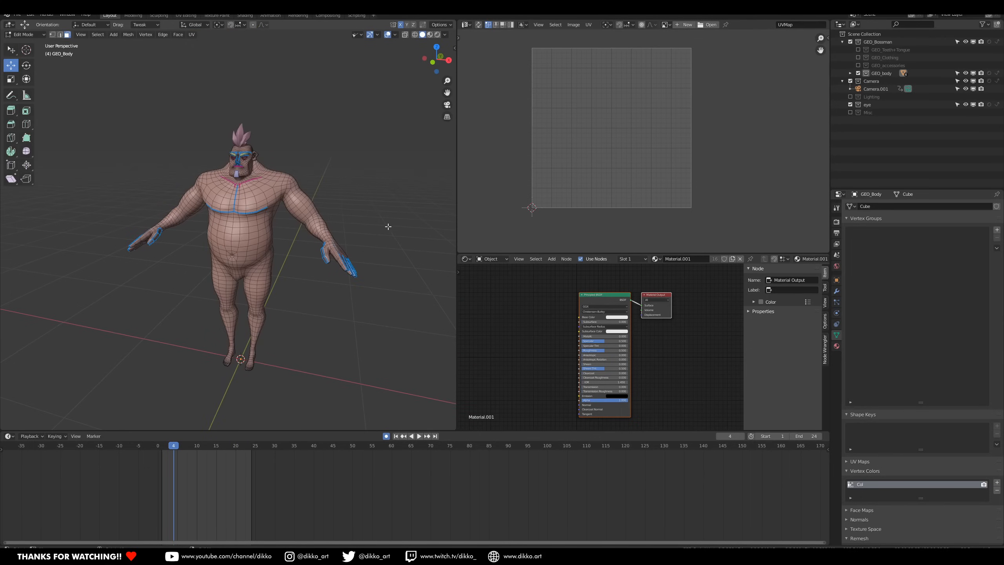
In edge selection mode, mark seams on the edge loops around both shoulders where the arms meet the torso.
middle_click_drag(241, 190, 246, 256)
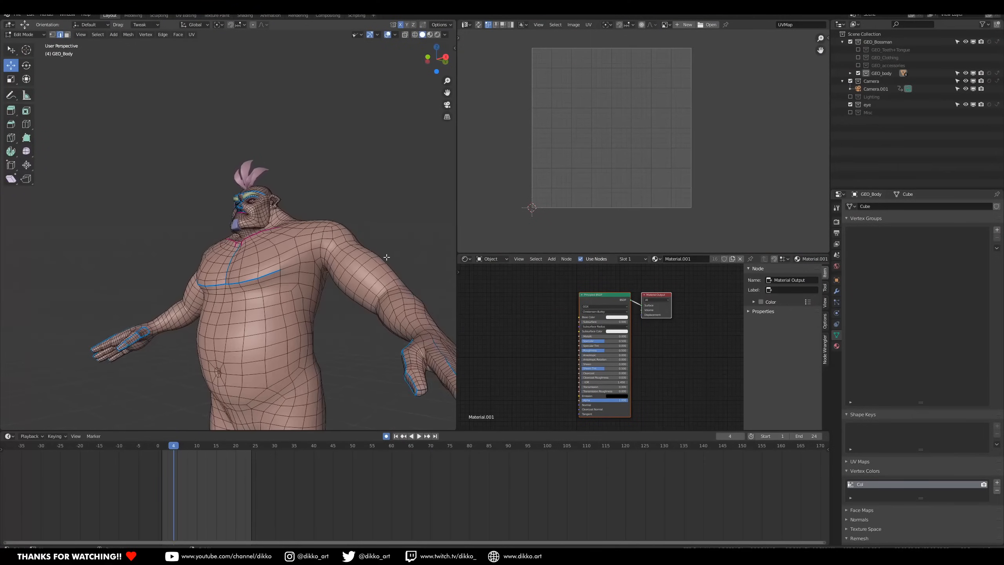
middle_click_drag(359, 238, 230, 261)
middle_click_drag(168, 237, 334, 288)
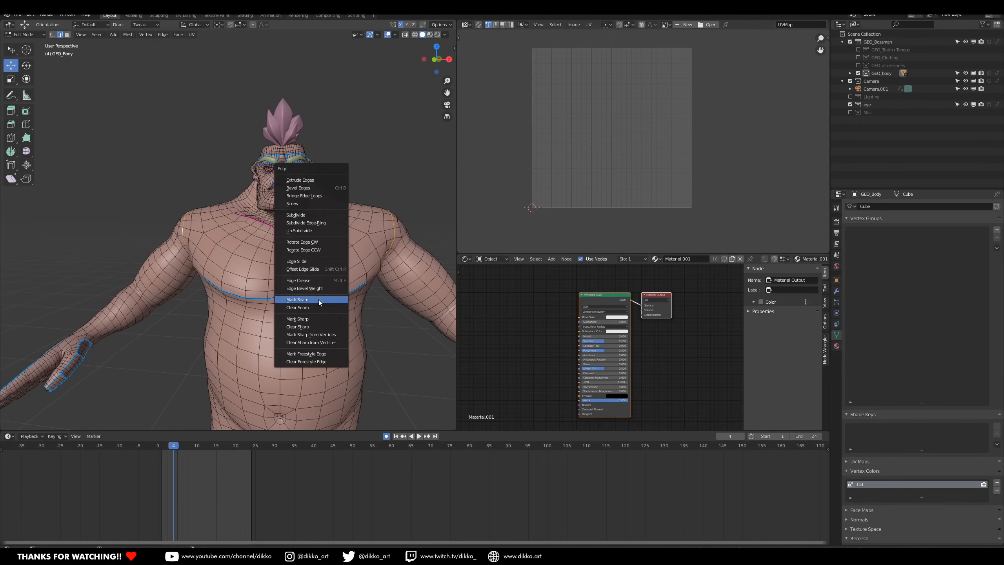
left_click(319, 300)
Mark seams on the edge loops around the tops of both thighs, using wireframe shading to check the selection.
mouse_move(319, 299)
middle_mouse_down()
mouse_move(163, 278)
mouse_move(321, 273)
mouse_move(316, 317)
middle_mouse_up()
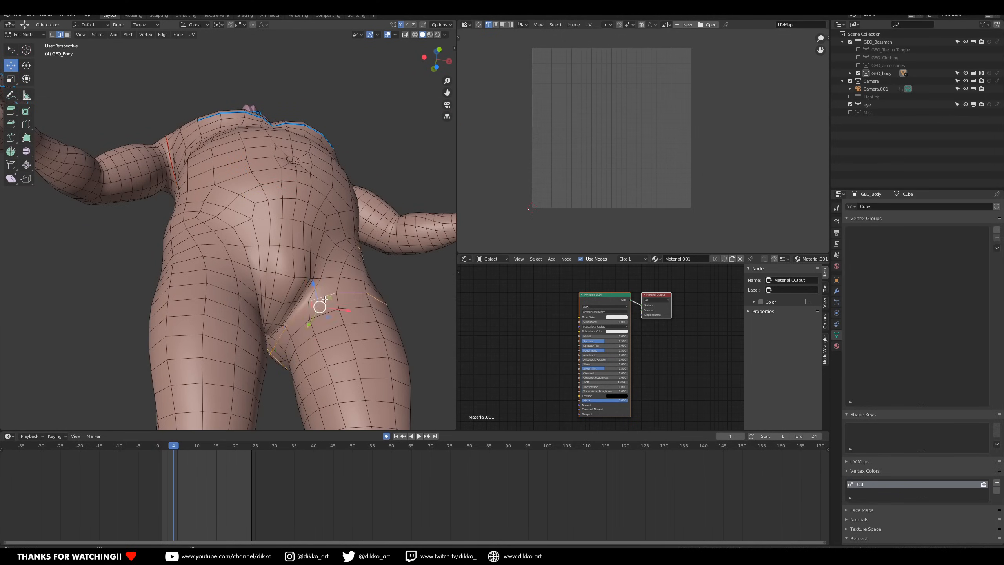
left_click(347, 303)
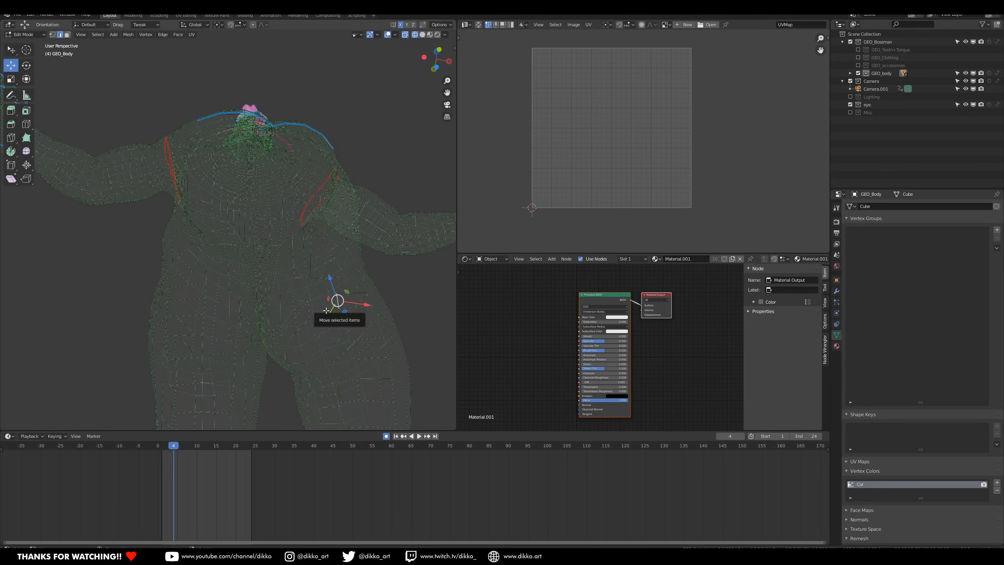
key("z")
left_click(382, 311)
mouse_move(321, 302)
middle_mouse_down()
mouse_move(261, 327)
mouse_move(234, 250)
mouse_move(277, 283)
mouse_move(301, 284)
mouse_move(190, 311)
mouse_move(306, 297)
mouse_move(126, 304)
mouse_move(310, 296)
middle_mouse_up()
right_click(301, 284)
left_click(301, 284)
scroll(365, 304, "up", 3)
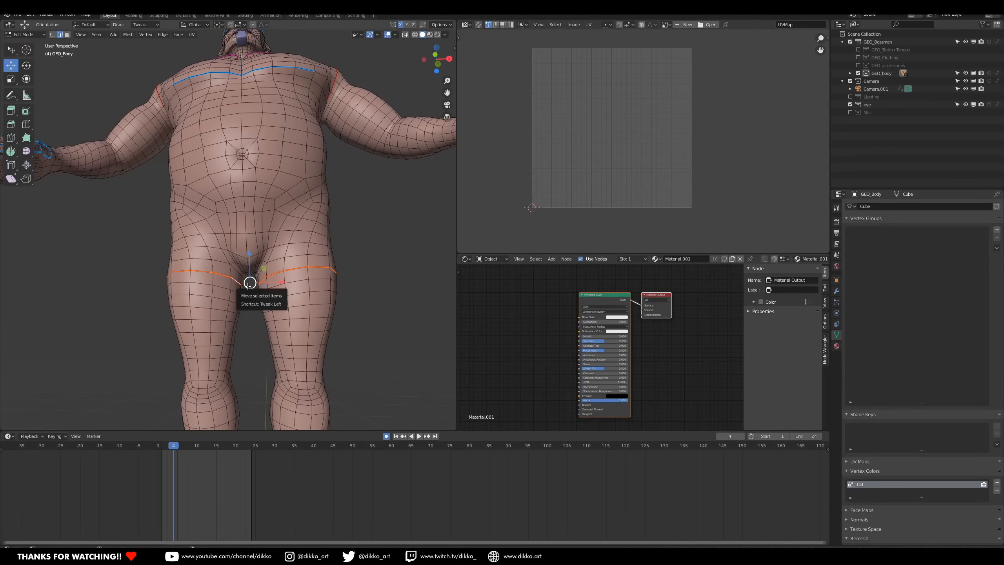
Select the shortest edge path down the inner thigh from the thigh seam to the knee.
middle_click_drag(249, 285, 270, 224)
scroll(277, 214, "up", 3)
left_click(264, 258, "ctrl")
scroll(264, 259, "down", 2)
middle_click_drag(264, 261, 269, 348)
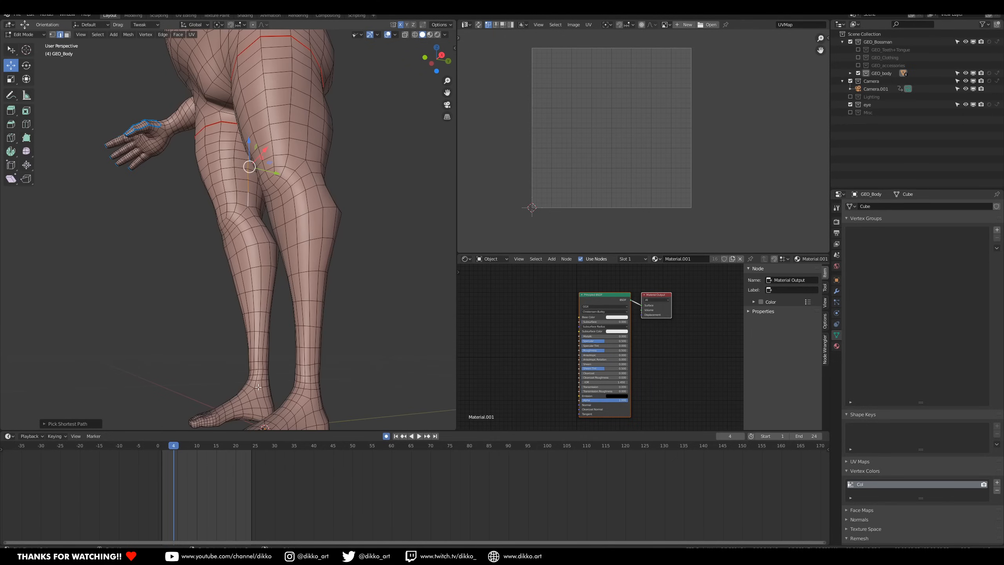
middle_click_drag(262, 384, 355, 300)
scroll(341, 164, "up", 3)
middle_click_drag(341, 164, 264, 148)
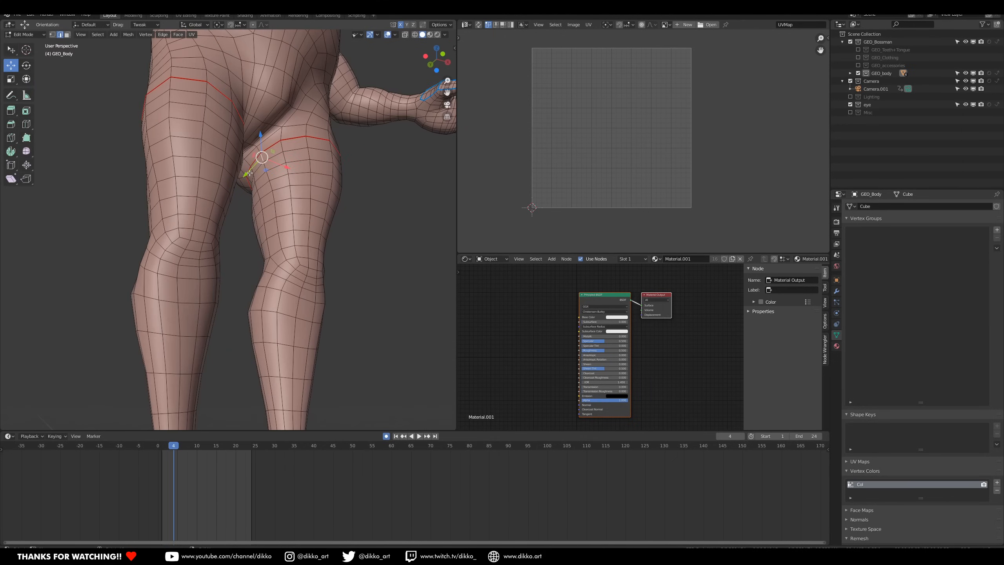
scroll(262, 204, "up", 3)
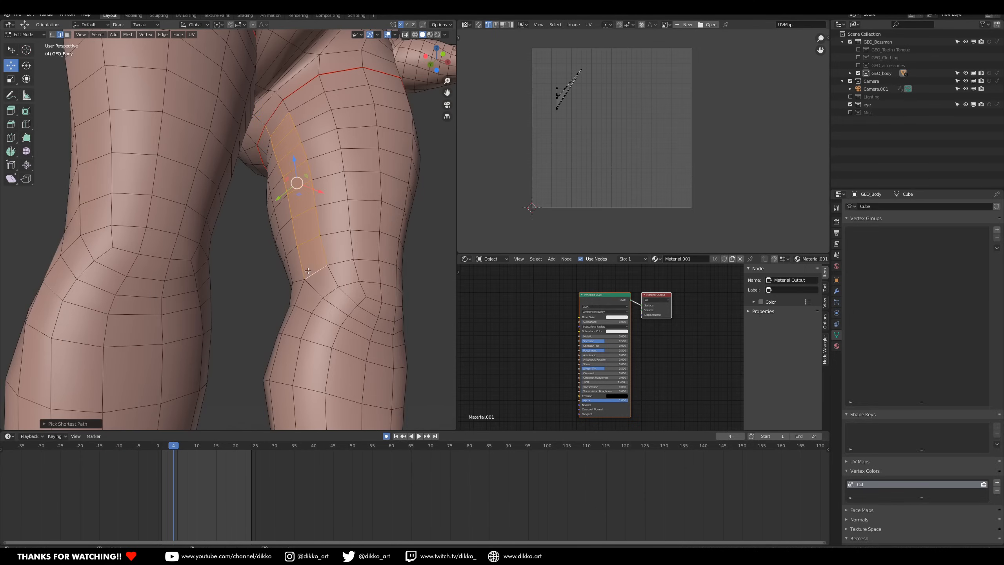
left_click(289, 326, "ctrl")
scroll(288, 326, "down", 2)
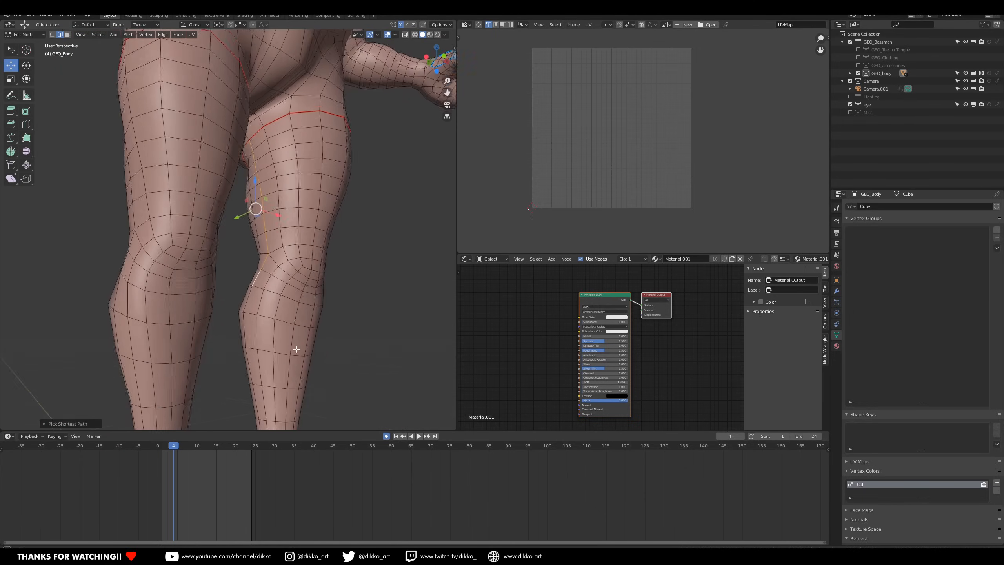
Extend the inner-leg edge path down the calf to the ankle and mark it as a seam.
middle_click_drag(288, 326, 299, 338)
middle_click_drag(299, 338, 272, 229, "shift")
middle_click_drag(282, 286, 290, 228, "shift")
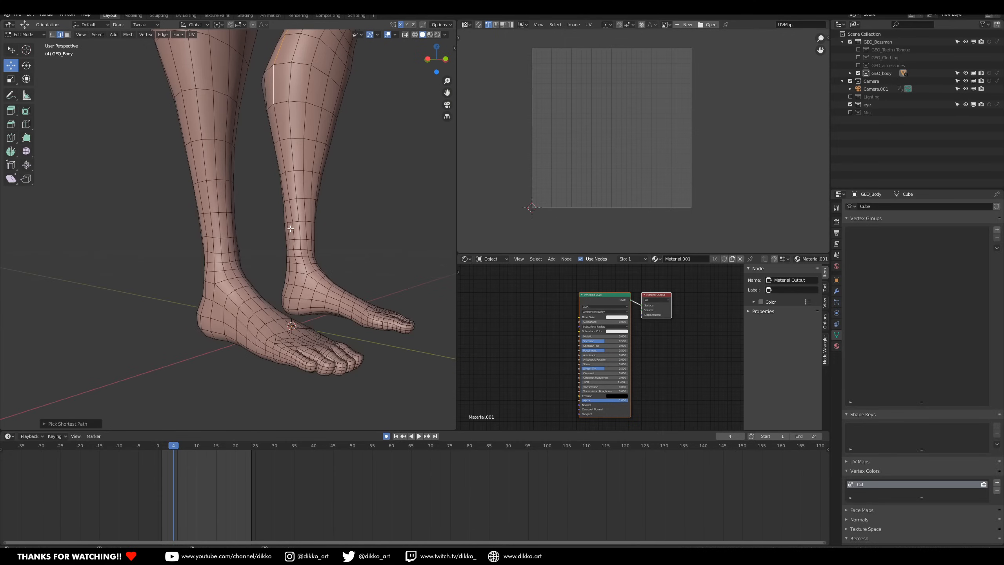
left_click(297, 269)
middle_click_drag(297, 268, 173, 219)
key("ctrl+e")
left_click(138, 268)
Mark a seam on the edge loop around the sole of the foot.
left_click(165, 258)
mouse_move(165, 258)
middle_mouse_down()
mouse_move(111, 268)
mouse_move(157, 253)
middle_mouse_up()
middle_click_drag(180, 217, 242, 213)
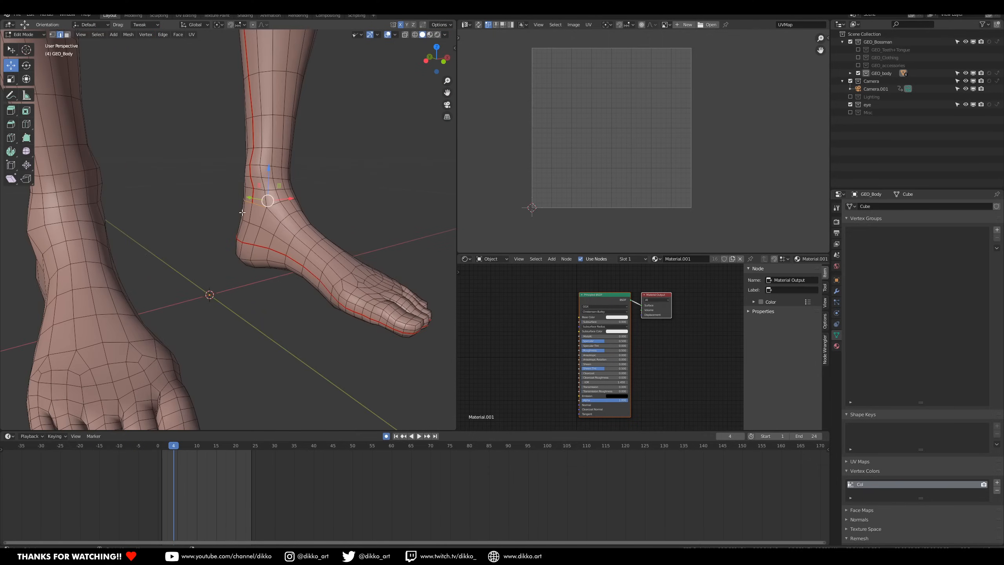
Mark a seam along the side of the torso from the armpit seam down to the thigh seam.
middle_click_drag(347, 217, 193, 300)
left_click(275, 216)
scroll(224, 176, "down", 3)
scroll(191, 306, "up", 3)
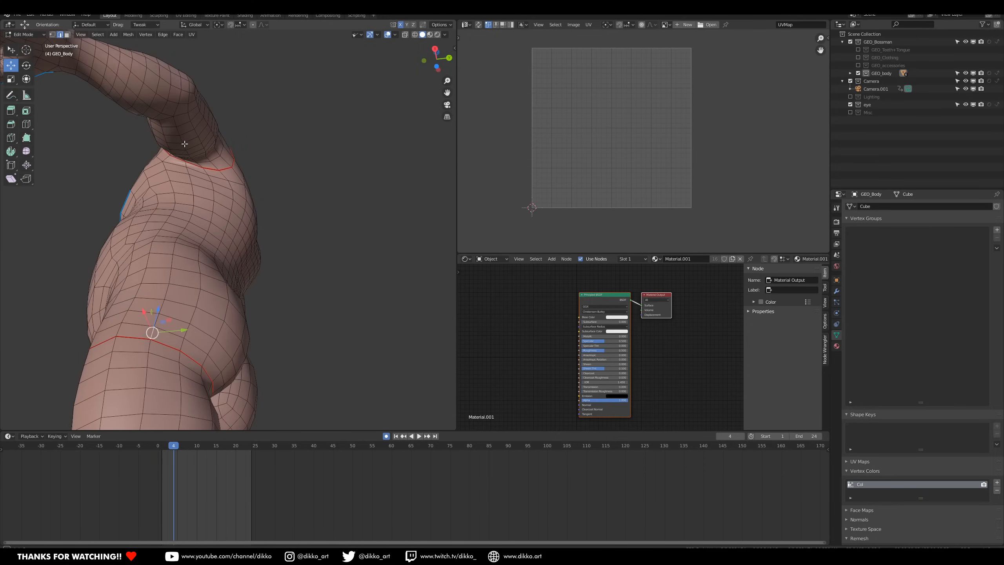
middle_click_drag(203, 166, 104, 311)
left_click(202, 180)
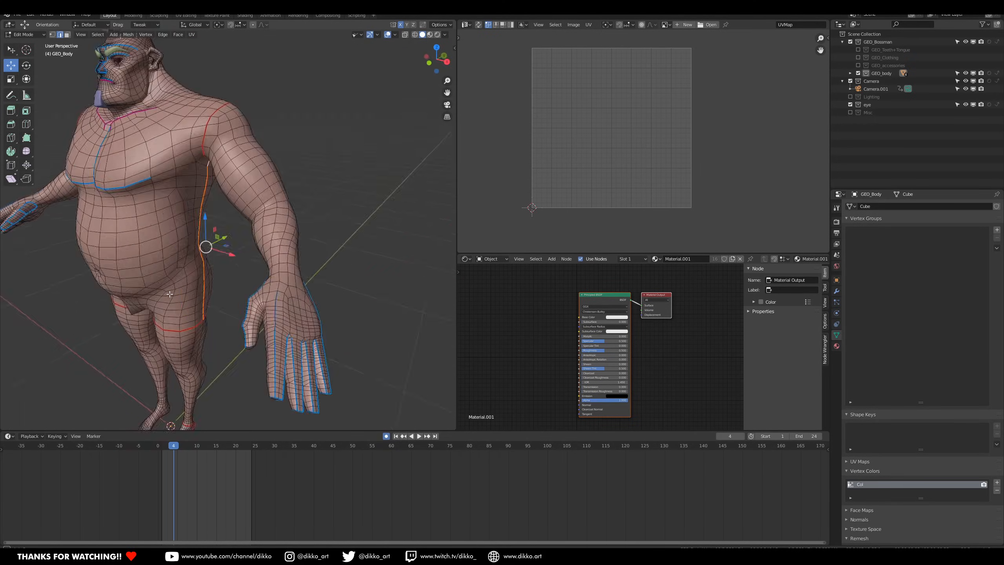
middle_click_drag(202, 273, 66, 264)
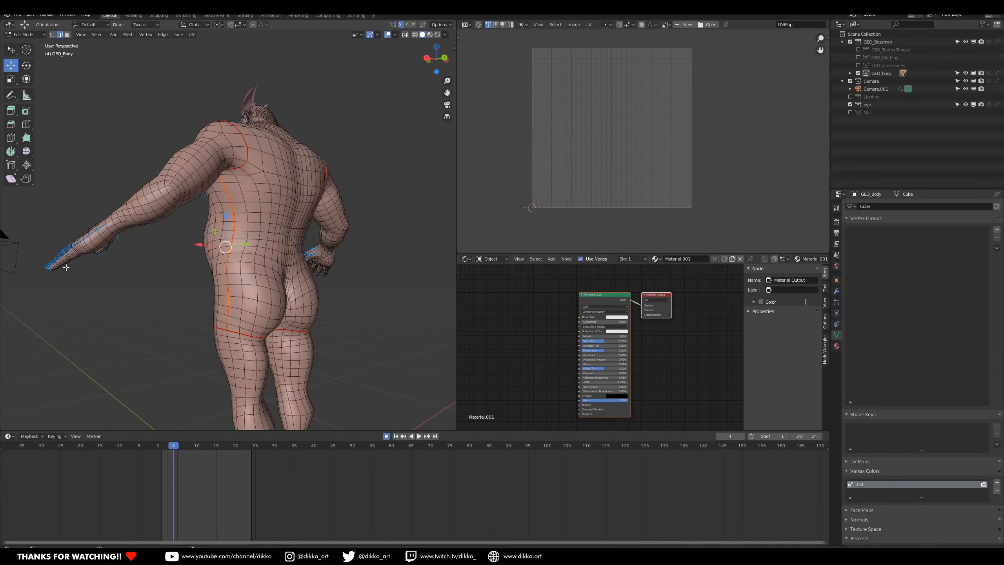
Mark a seam on the edge loop around the wrist.
middle_click_drag(55, 233, 347, 221)
scroll(197, 186, "up", 5)
scroll(232, 182, "down", 6)
scroll(348, 221, "up", 2)
middle_click_drag(348, 221, 227, 244)
scroll(227, 244, "up", 3)
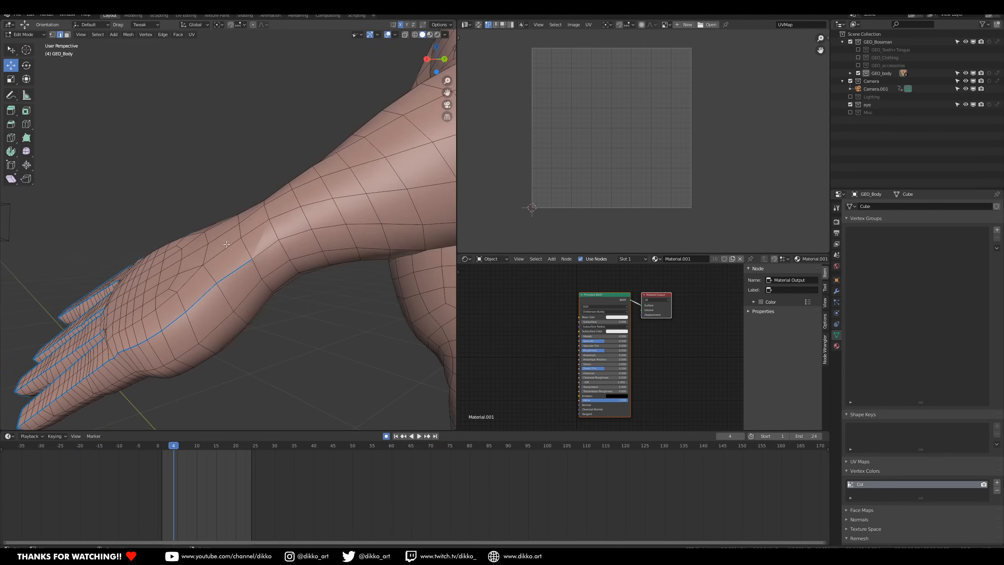
middle_click_drag(260, 272, 303, 347)
left_click(198, 263)
Select the shortest edge path from the wrist seam along the outer side of the hand and around the little finger.
middle_click_drag(344, 416, 254, 310)
scroll(309, 339, "up", 3)
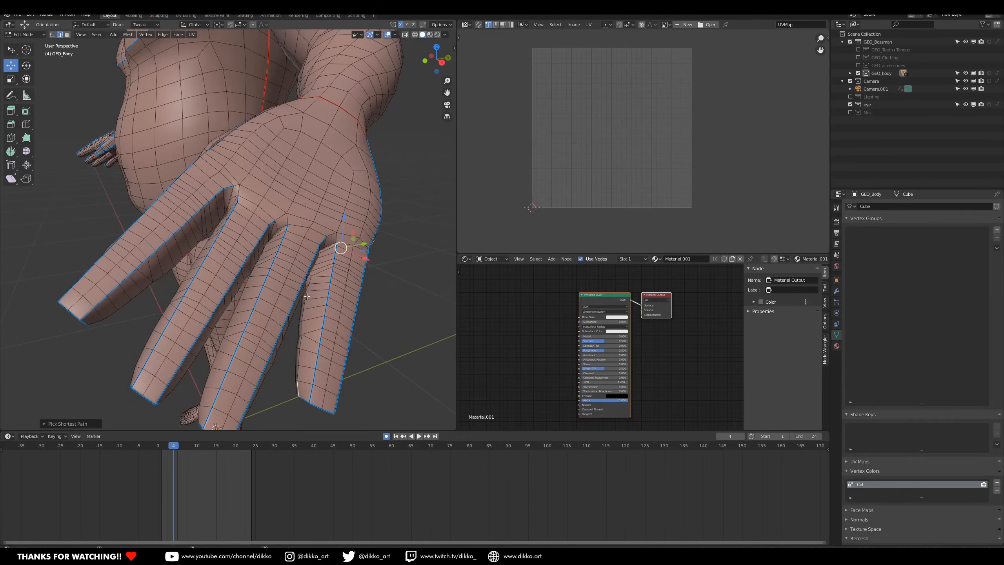
middle_click_drag(310, 294, 250, 275)
right_click(306, 302)
left_click(306, 302)
scroll(307, 308, "up", 5)
Smooth the webbing between the fingers with the Smooth brush in Sculpt Mode, and return to Edit Mode.
left_click(15, 35)
left_click(23, 57)
middle_click_drag(67, 179, 224, 294)
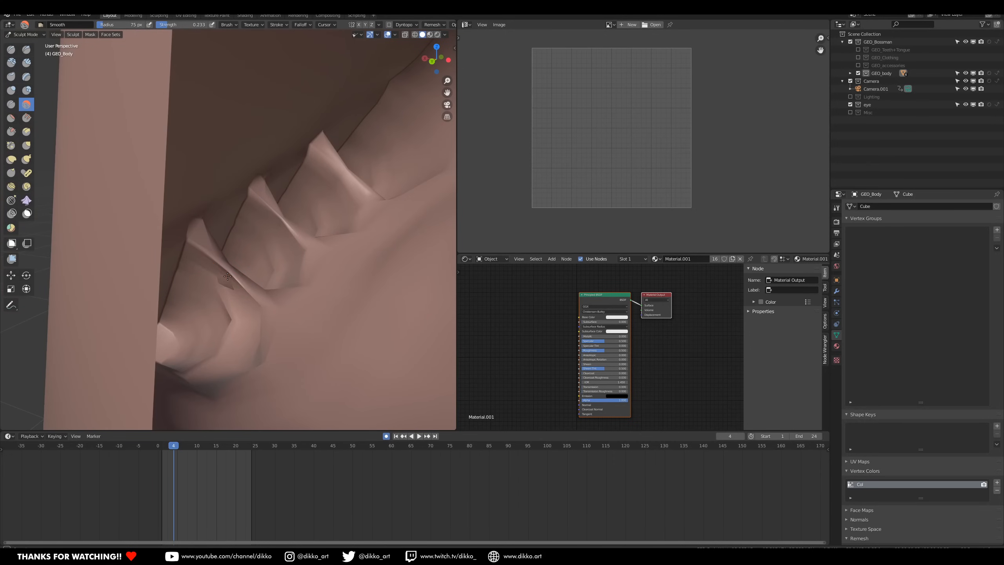
key("Tab")
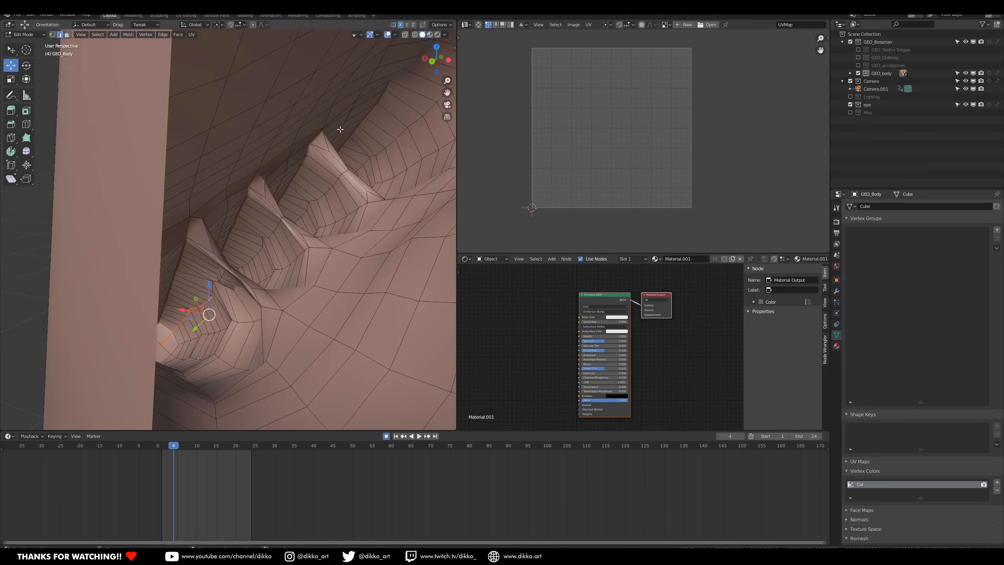
left_click(23, 35)
left_click(24, 60)
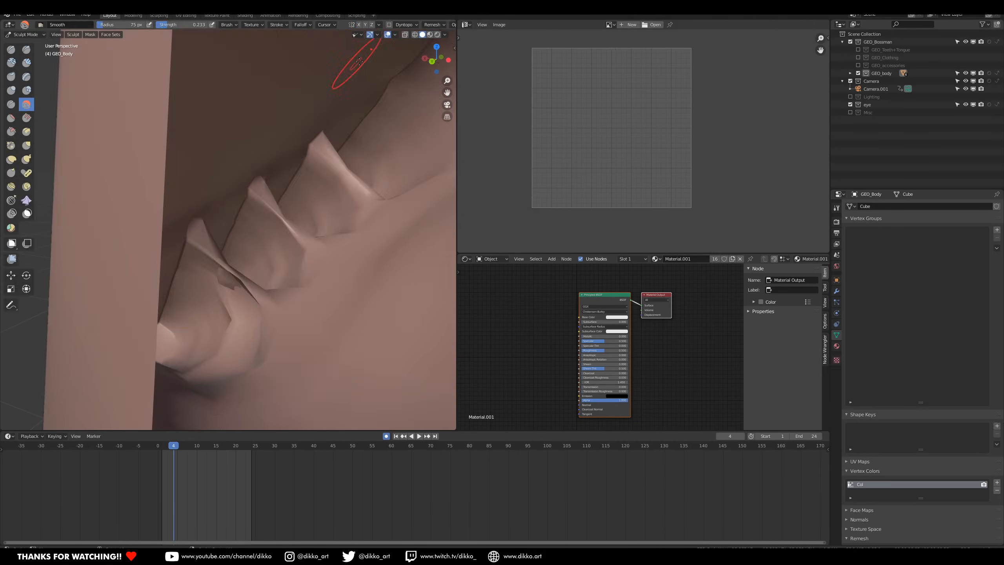
middle_click_drag(228, 310, 161, 301)
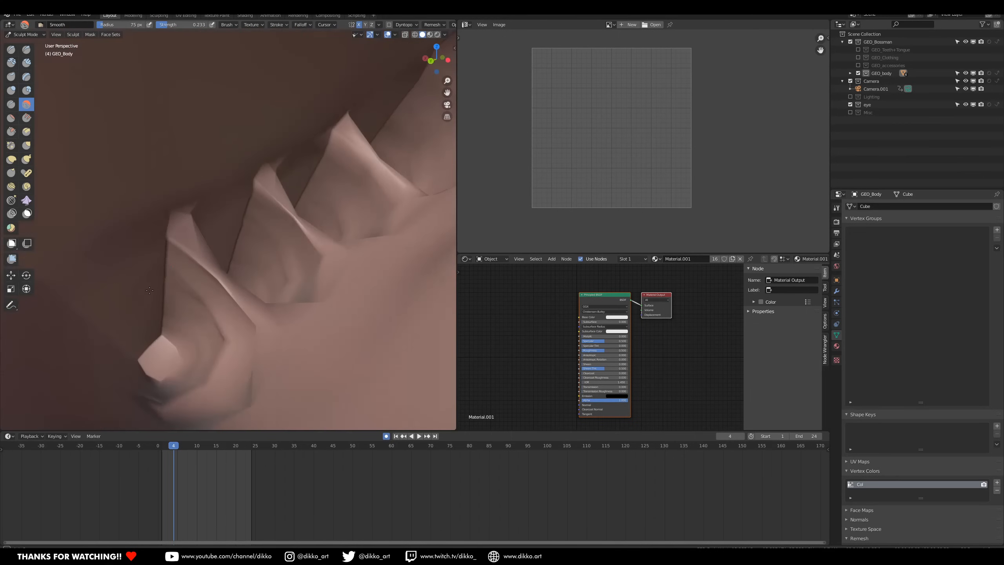
key("Tab")
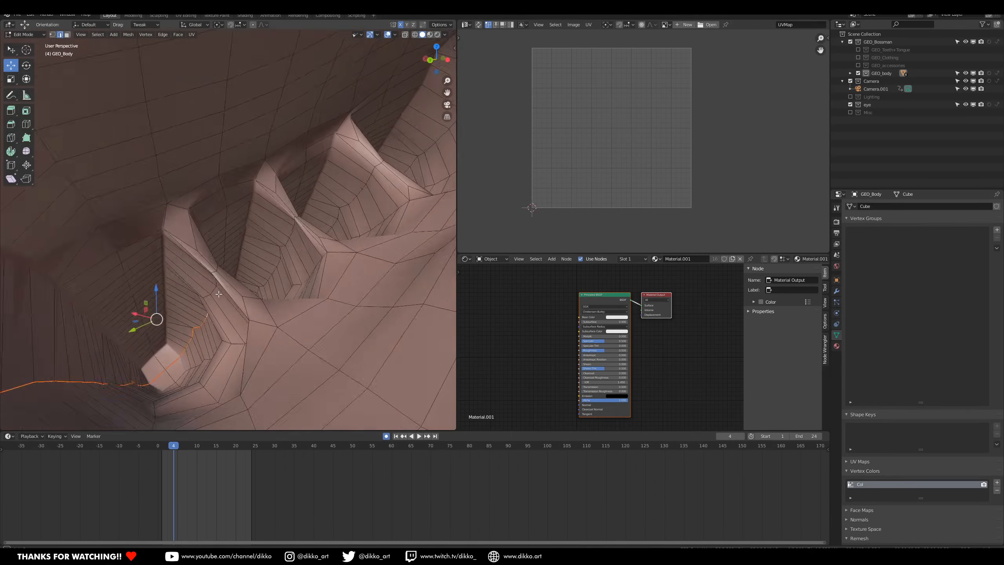
Extend the selected edge path along the inner side of the little finger toward the first webbing.
middle_click_drag(218, 294, 213, 299)
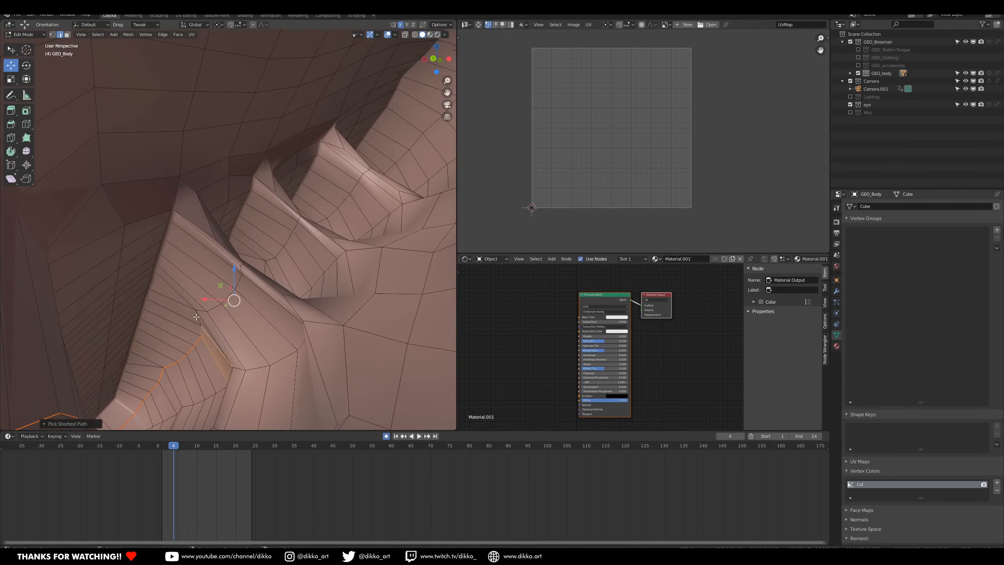
mouse_move(199, 328)
middle_mouse_down()
mouse_move(229, 311)
mouse_move(199, 330)
middle_mouse_up()
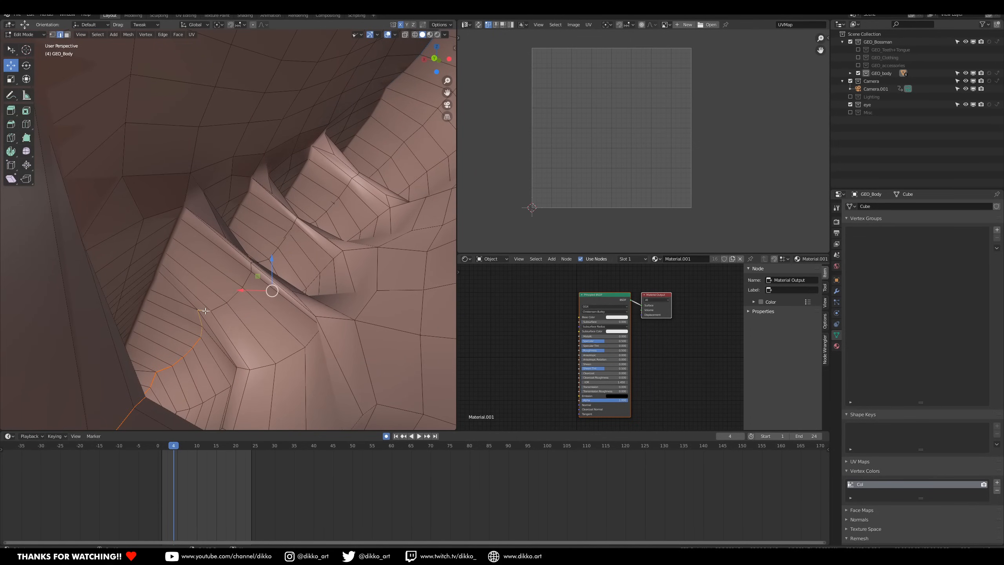
middle_click_drag(253, 268, 305, 234)
Turn on the Screencast Keys overlay from the 3D viewport's sidebar and hide the sidebar.
left_click(455, 52)
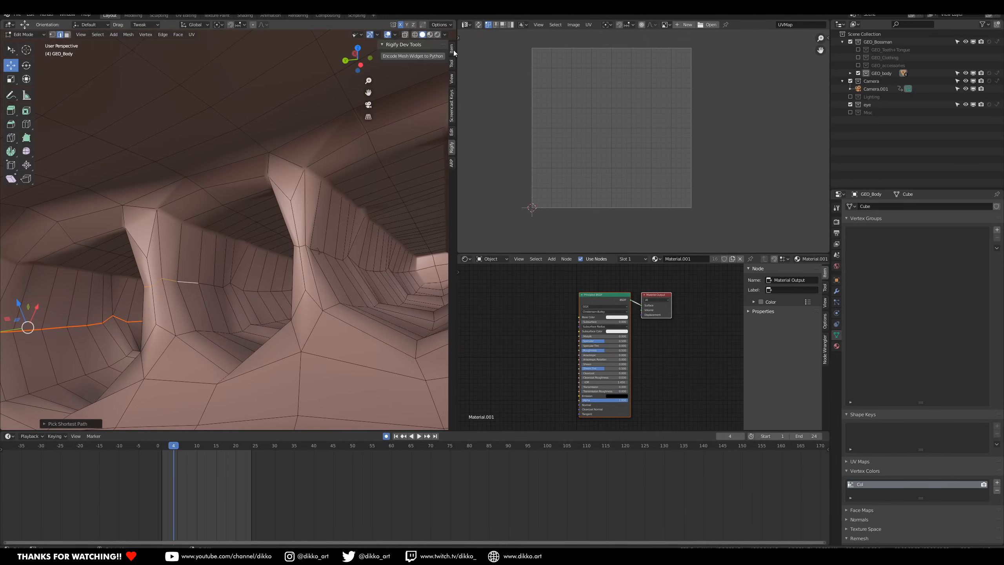
left_click(451, 49)
left_click(451, 98)
left_click(392, 48)
left_click(389, 45)
left_click(452, 48)
left_click(452, 64)
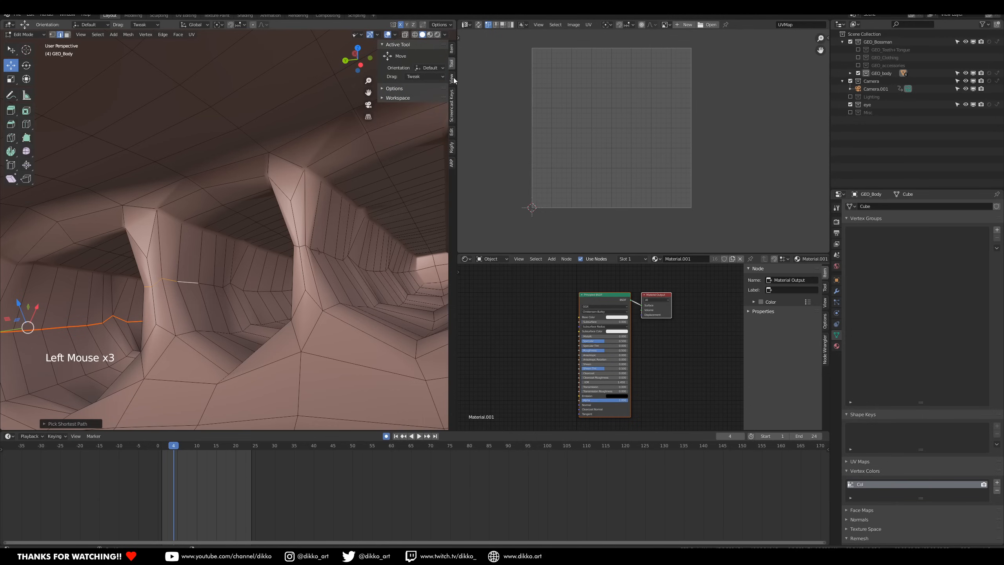
left_click(451, 79)
left_click_drag(377, 75, 446, 76)
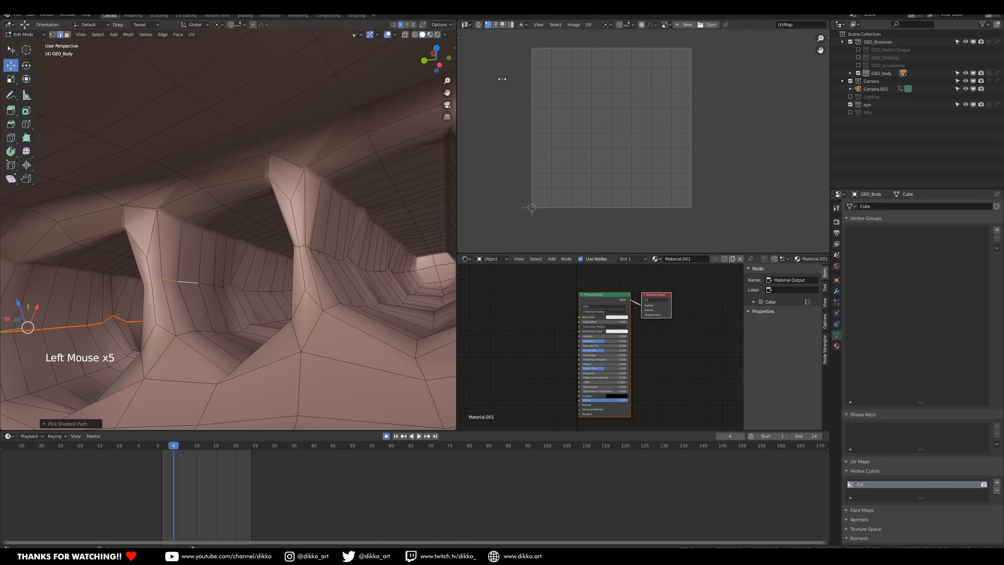
Extend the shortest-path edge selection across the first webbing and along the side of the neighbouring finger.
left_click(223, 284, "ctrl+shift")
left_click(228, 284, "ctrl+shift")
middle_click_drag(228, 284, 258, 266)
left_click(233, 289, "ctrl+shift")
left_click(242, 292, "ctrl+shift")
left_click(262, 289, "ctrl+shift")
left_click(274, 286, "ctrl+shift")
Extend the shortest-path edge selection along the inner side of the neighbouring finger toward the second webbing.
left_click(290, 269, "ctrl+shift")
left_click(268, 264, "ctrl+shift")
left_click(271, 260, "ctrl+shift")
key("ctrl+z")
left_click(257, 265, "ctrl+shift")
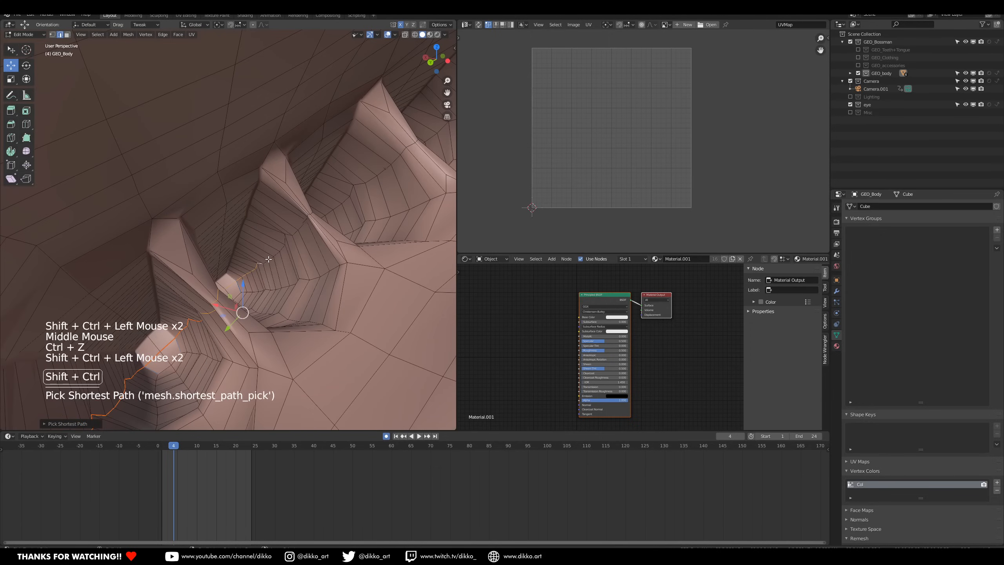
key("ctrl+z")
Continue the edge path across the second webbing onto the next finger and mark the selected path as a seam.
left_click(285, 238, "ctrl+shift")
middle_click_drag(285, 238, 317, 267)
left_click(292, 226, "ctrl+shift")
left_click(315, 214, "ctrl+shift")
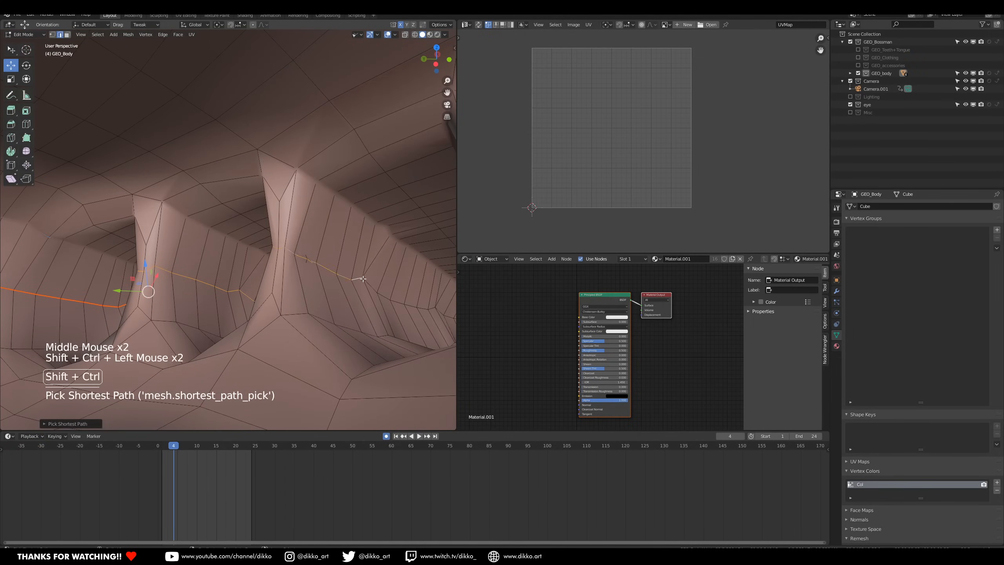
key("ctrl+e")
left_click(369, 282)
Select a new edge path from the end of the seam along the finger's inner side and over the next webbing.
middle_click_drag(368, 282, 313, 270, "shift")
left_click(316, 271)
left_click(323, 270, "ctrl+shift")
key("ctrl+z")
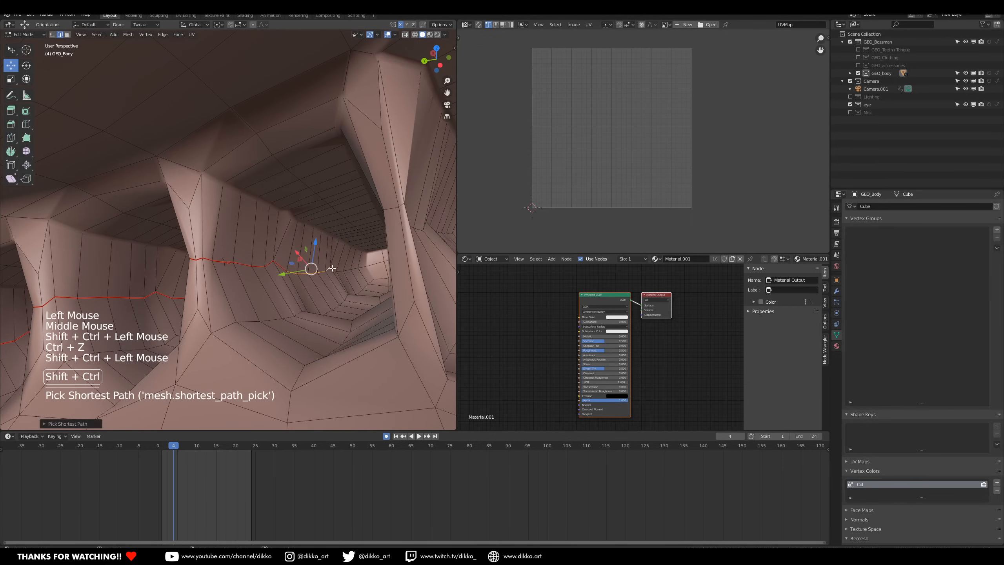
left_click(367, 266, "ctrl+shift")
middle_click_drag(367, 266, 361, 228)
left_click(340, 249, "ctrl+shift")
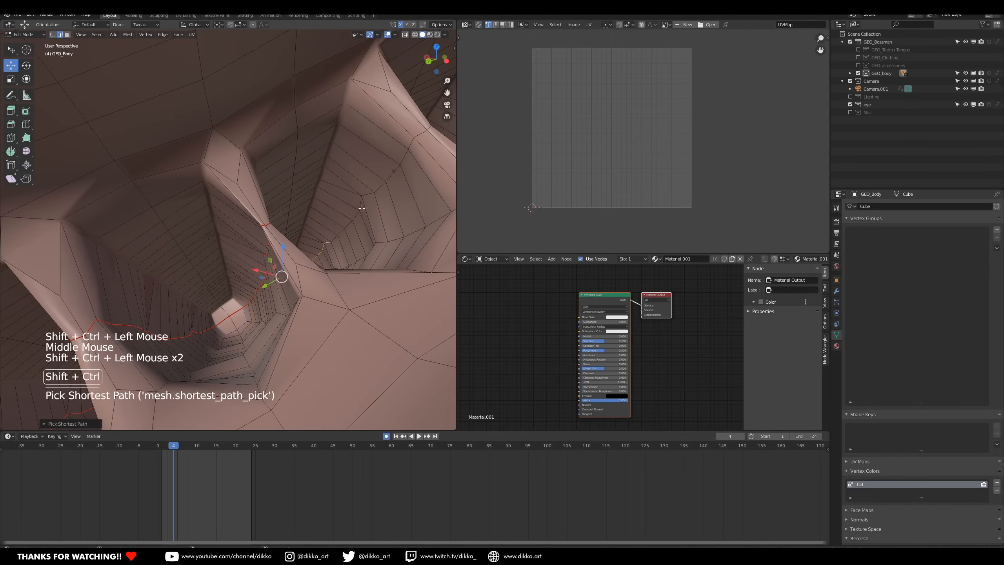
left_click(419, 138, "ctrl+shift")
Extend the shortest-path edge selection along the inner side of the last finger toward the hand's edge.
middle_click_drag(419, 138, 299, 200)
middle_click_drag(411, 253, 339, 217, "shift")
middle_click_drag(339, 217, 269, 186)
middle_click_drag(268, 186, 302, 200)
left_click(301, 200, "ctrl+shift")
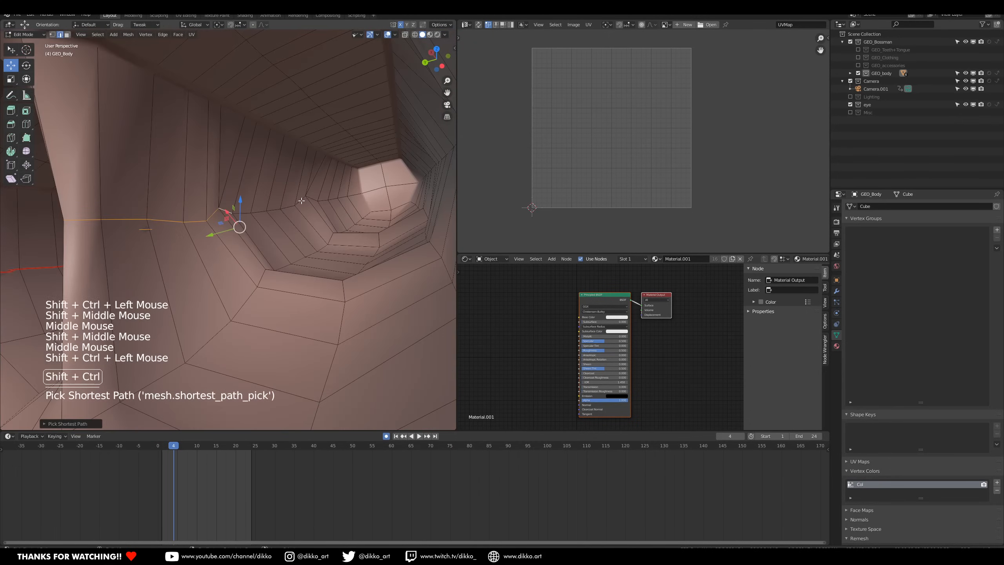
middle_click_drag(399, 190, 297, 193)
left_click(382, 96, "ctrl+shift")
scroll(361, 128, "down", 2)
scroll(287, 168, "down", 2)
scroll(295, 154, "up", 1)
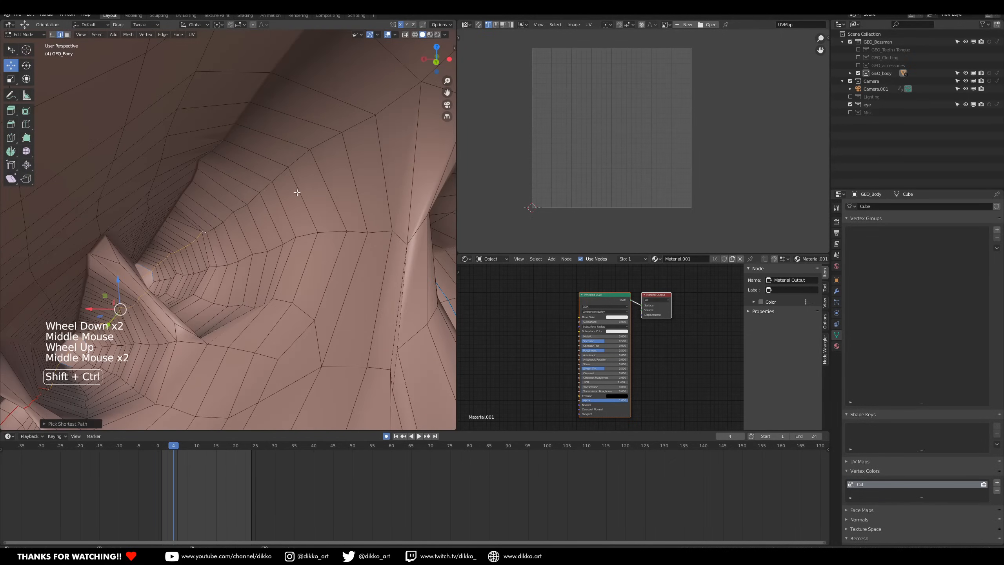
Mark the selected edge path between the fingers as a seam, undoing the accidental edge operation.
key("ctrl+e")
left_click(392, 109)
left_click(393, 110)
key("ctrl+z")
key("ctrl+e")
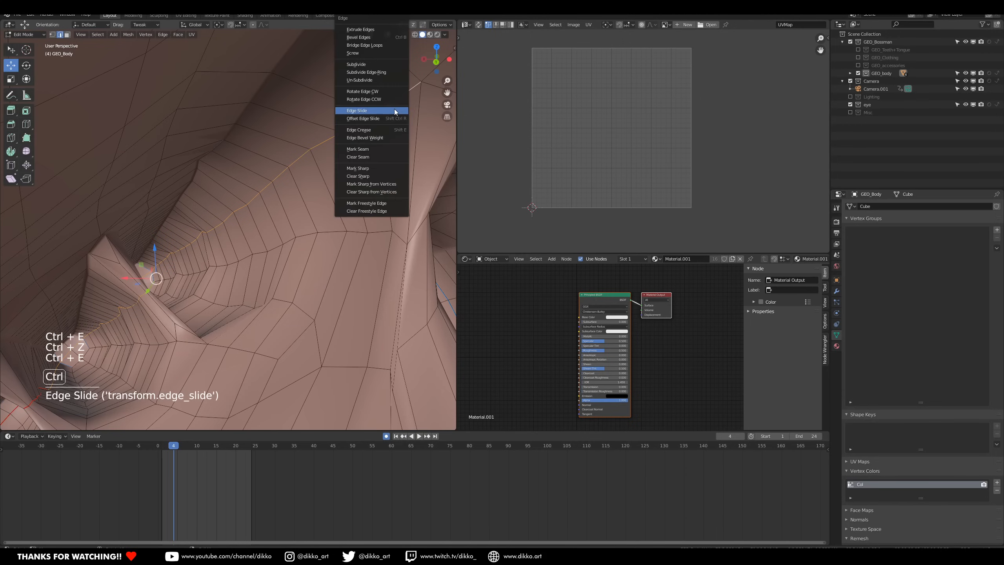
left_click(368, 149)
Select a shortest edge path from the hand near the thumb webbing along the thumb toward its tip.
scroll(368, 149, "down", 3)
middle_click_drag(369, 149, 320, 252)
middle_click_drag(320, 253, 318, 252)
middle_click_drag(318, 251, 339, 229)
scroll(339, 228, "up", 1)
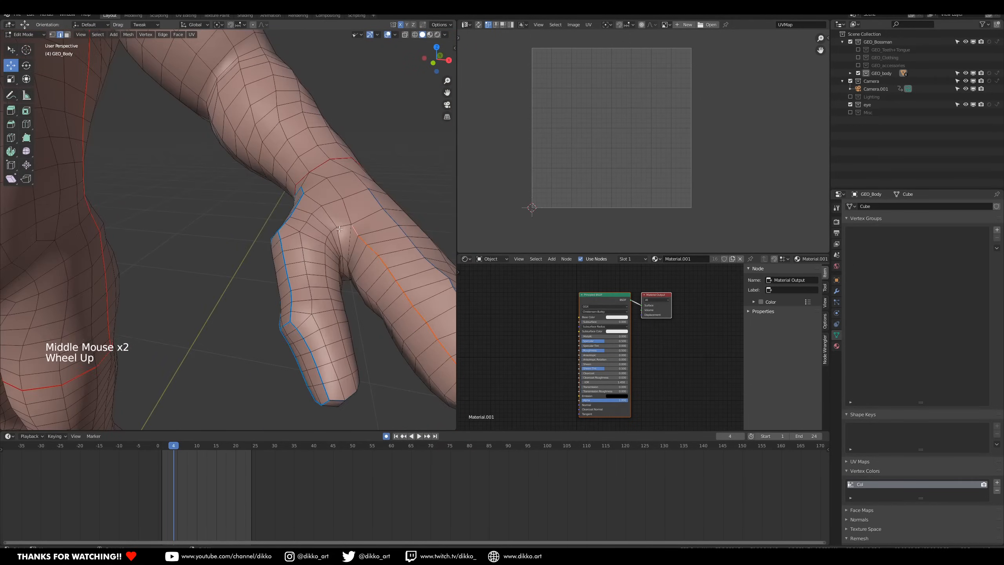
middle_click_drag(321, 270, 312, 85)
left_click(325, 272, "ctrl+shift")
left_click(347, 228, "ctrl+shift")
middle_click_drag(347, 228, 352, 207)
middle_click_drag(308, 146, 335, 293)
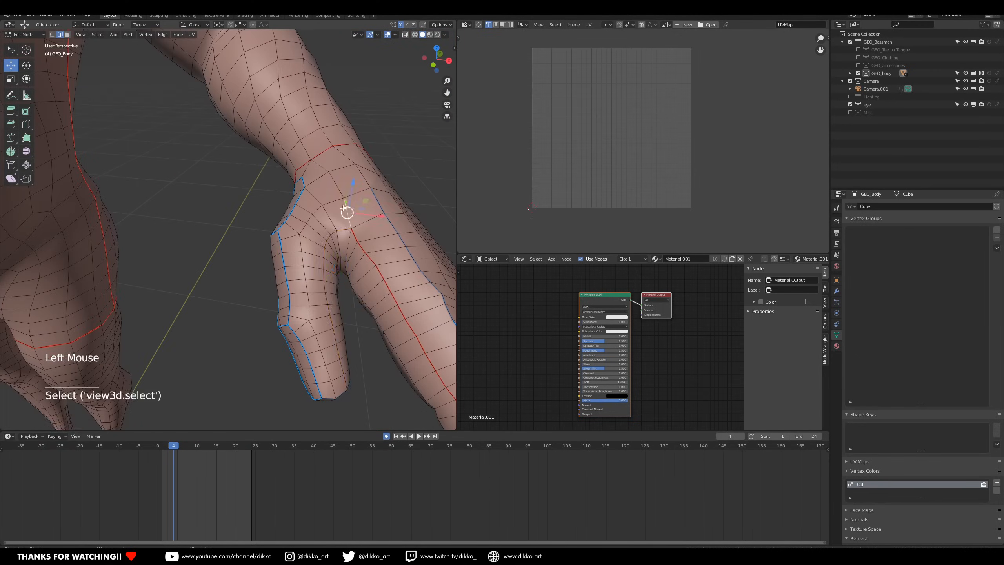
left_click(314, 318, "ctrl+shift")
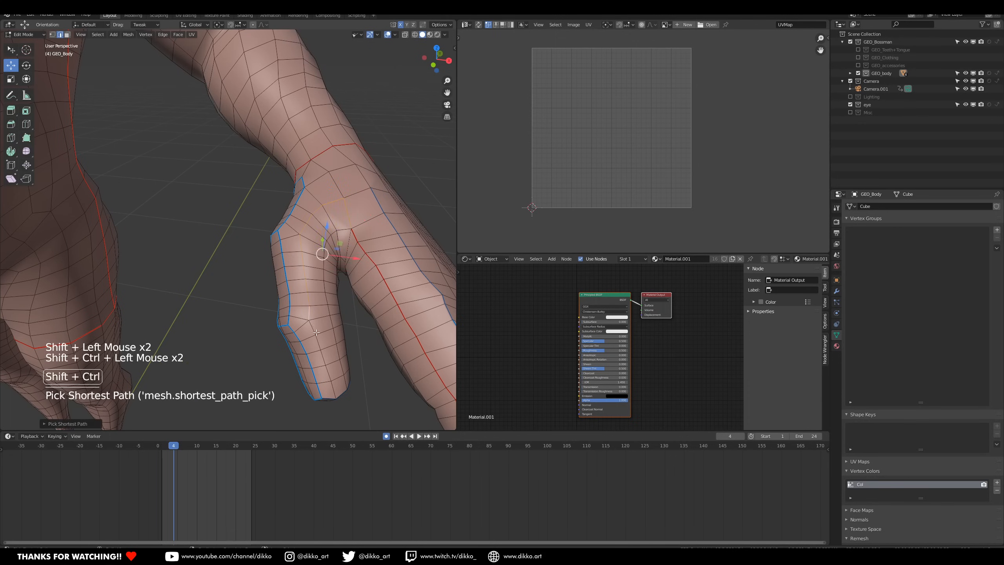
left_click(324, 369, "ctrl+shift")
Try to extend the thumb's edge path around the tip and mark it as a seam.
middle_click_drag(325, 369, 340, 324)
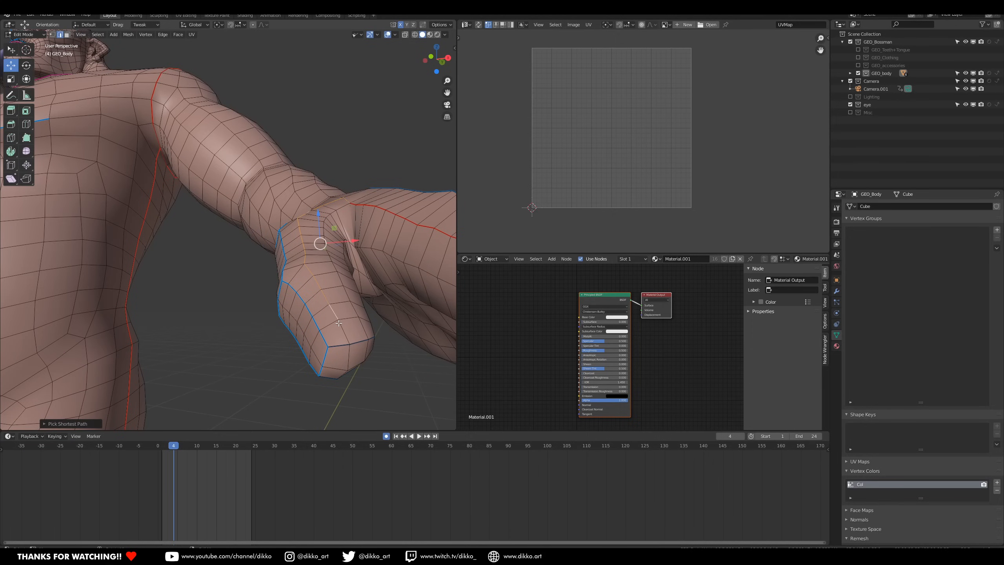
left_click(345, 339, "ctrl+shift")
middle_click_drag(345, 338, 309, 322)
key("ctrl+e")
left_click(336, 269)
key("ctrl+z")
key("ctrl+z")
key("ctrl+z")
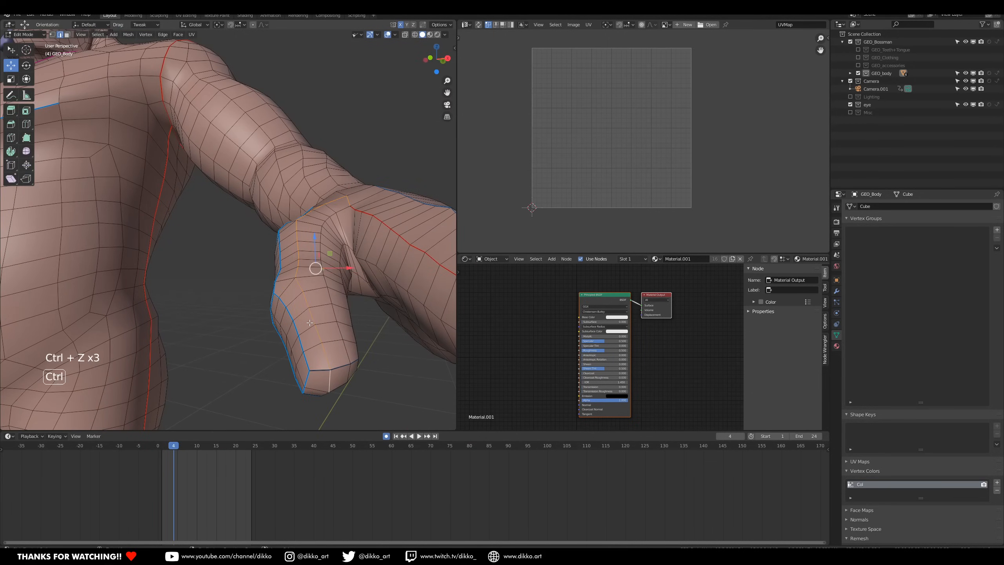
Complete the edge path around the thumb and mark it as a seam.
left_click(347, 351, "ctrl+shift")
middle_click_drag(347, 351, 211, 291)
left_click(310, 234, "ctrl+shift")
key("ctrl+e")
Select the edge path along the arm from the wrist seam to the shoulder seam and mark it as a seam.
scroll(301, 254, "down", 3)
scroll(237, 245, "down", 3)
middle_click_drag(212, 291, 104, 233)
scroll(293, 169, "up", 2, "ctrl")
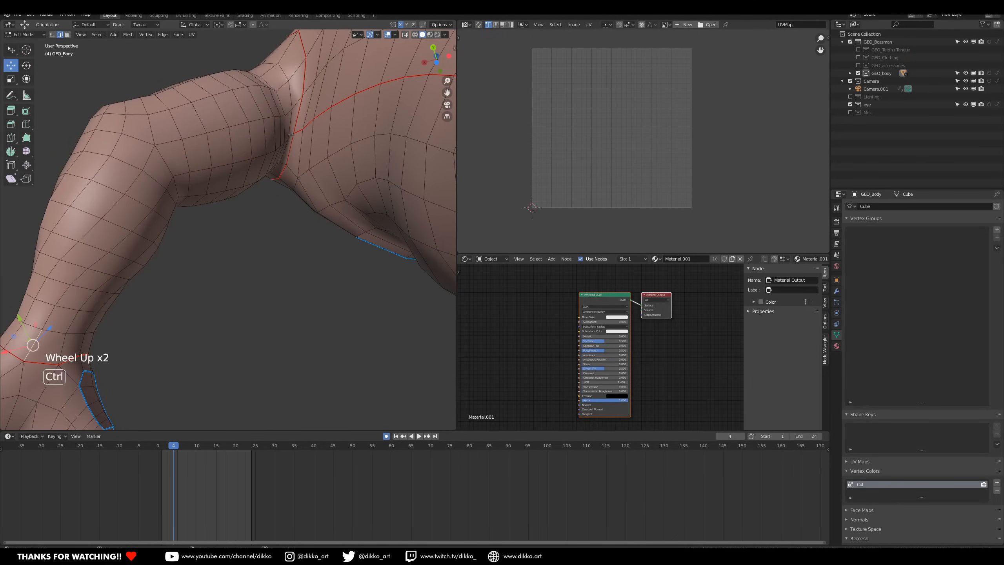
scroll(293, 137, "down", 1, "ctrl")
scroll(294, 137, "down", 2)
key("ctrl+e")
left_click(241, 227)
Select the edge loop running from behind the ear around the back of the neck and mark it as a seam.
middle_click_drag(204, 218, 245, 226)
scroll(242, 310, "down", 1)
scroll(242, 310, "down", 4)
scroll(284, 300, "down", 4)
scroll(211, 218, "up", 3)
scroll(211, 219, "up", 7)
middle_click_drag(245, 226, 220, 184)
scroll(340, 218, "up", 3)
left_click(256, 178, "alt")
key("ctrl+e")
left_click(270, 179)
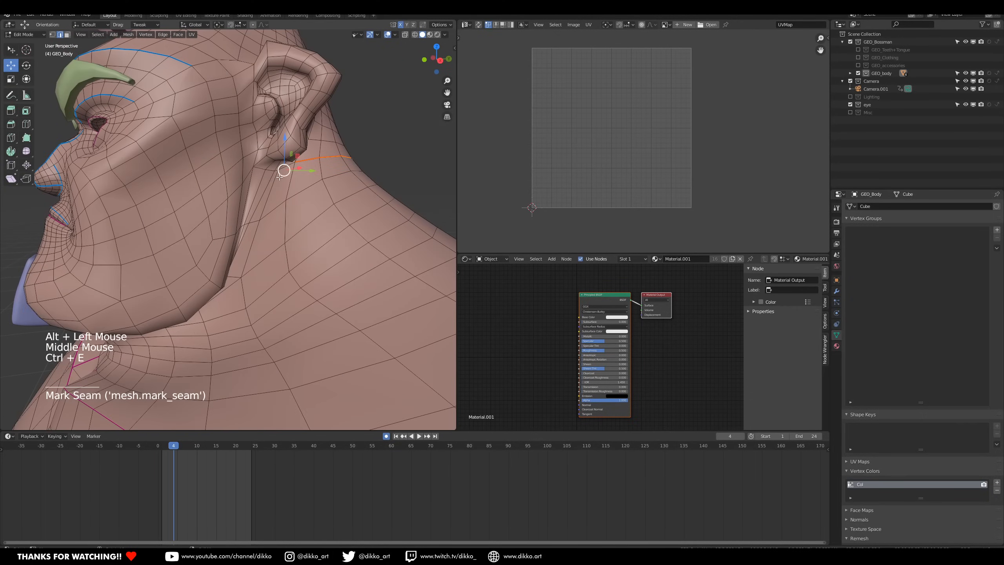
Extend the seam beneath the earlobe, and mark the edge loop below the jaw as a seam.
left_click(263, 171, "ctrl+shift")
key("ctrl+e")
left_click(264, 171)
left_click(242, 214, "alt")
middle_click_drag(242, 214, 212, 226)
key("ctrl+e")
left_click(383, 184)
Undo the last seam marking, and mark the corrected edge selections on the neck and head as seams.
scroll(324, 189, "down", 3)
scroll(196, 195, "up", 2)
key("ctrl+z")
key("ctrl+e")
left_click(278, 200)
scroll(162, 198, "up", 3)
left_click(158, 195)
scroll(158, 196, "down", 3)
key("ctrl+e")
left_click(109, 219)
scroll(277, 233, "up", 2)
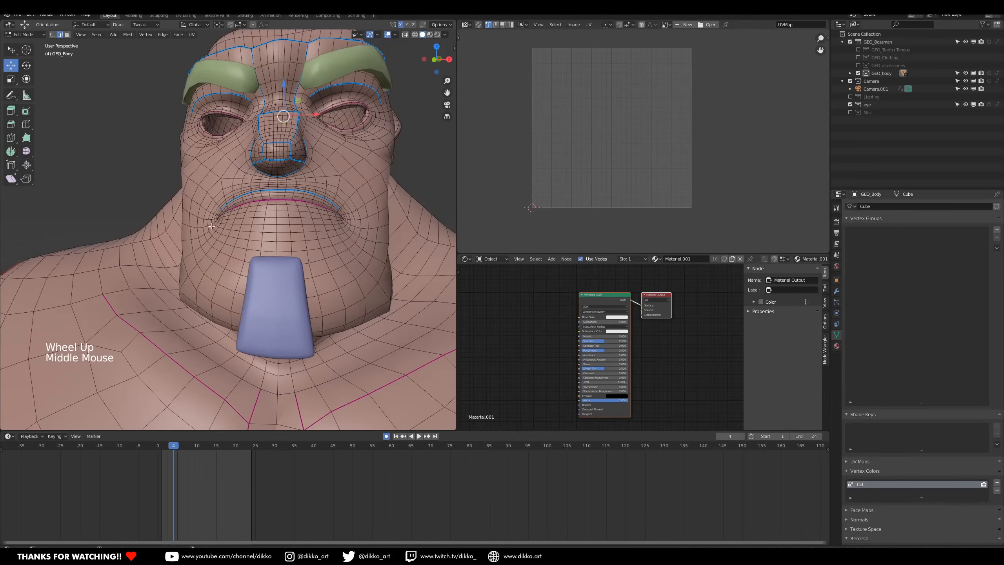
Show the mouth area in wireframe from the right orthographic view.
middle_click_drag(92, 226, 233, 307)
scroll(242, 280, "up", 2)
scroll(242, 279, "up", 4)
scroll(236, 298, "up", 1)
scroll(236, 299, "up", 1)
middle_click_drag(233, 307, 197, 296, "shift")
key("KP_1")
key("KP_3")
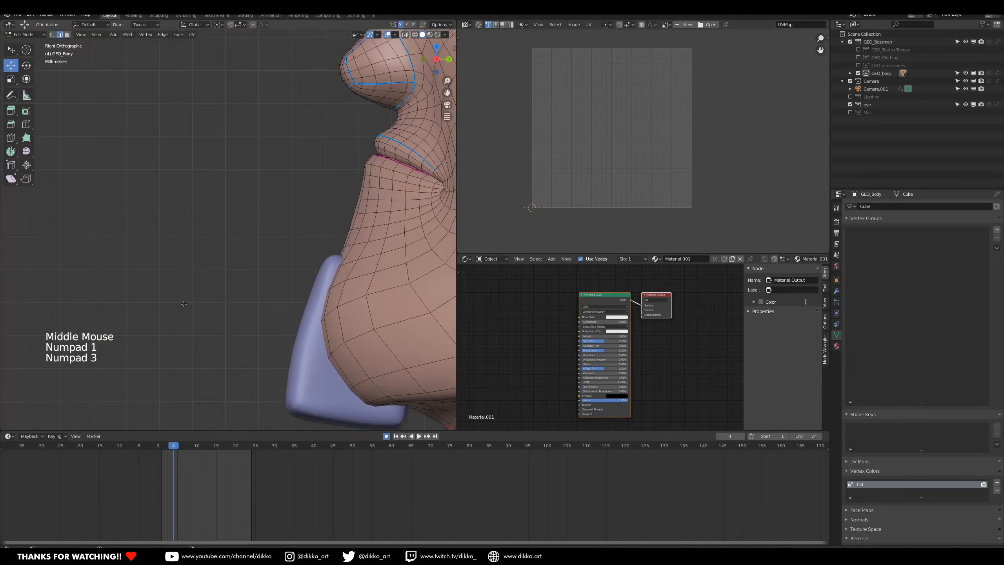
middle_click_drag(326, 257, 193, 270, "shift")
key("x")
key("z")
Select the edge loop inside the mouth cavity behind the lips.
scroll(222, 218, "up", 4)
double_click(253, 108, "alt")
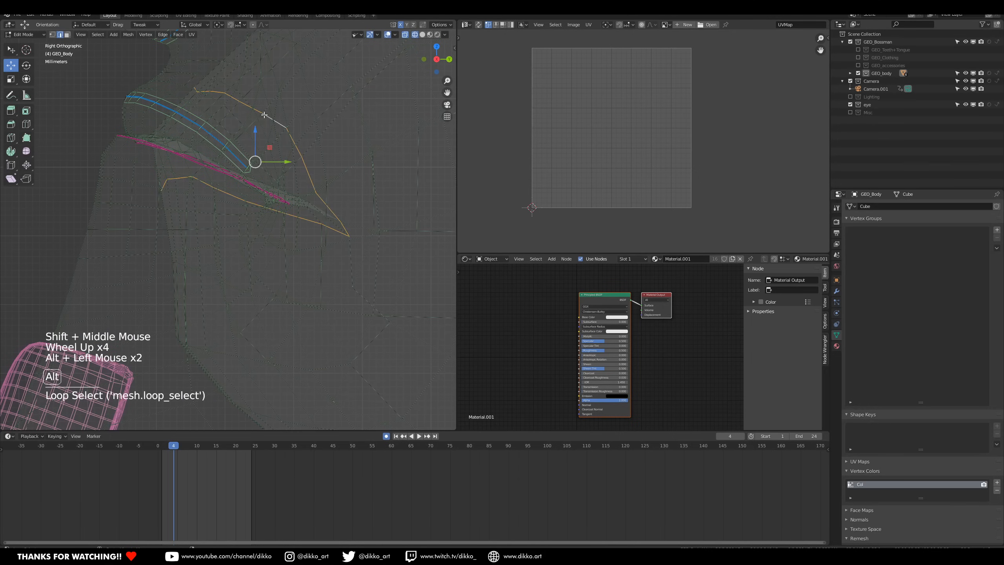
scroll(173, 237, "down", 1)
scroll(173, 237, "down", 1)
middle_click_drag(173, 237, 143, 249)
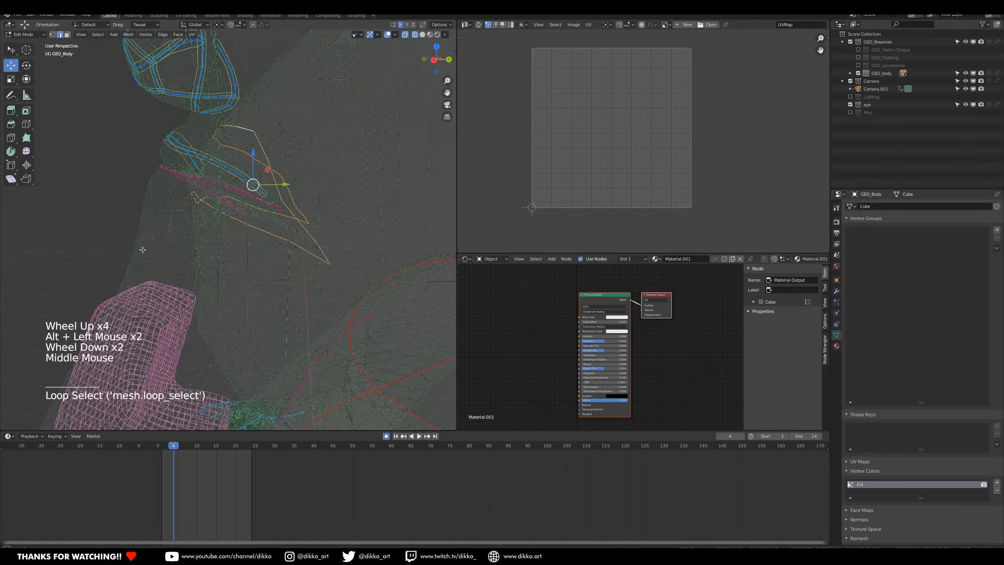